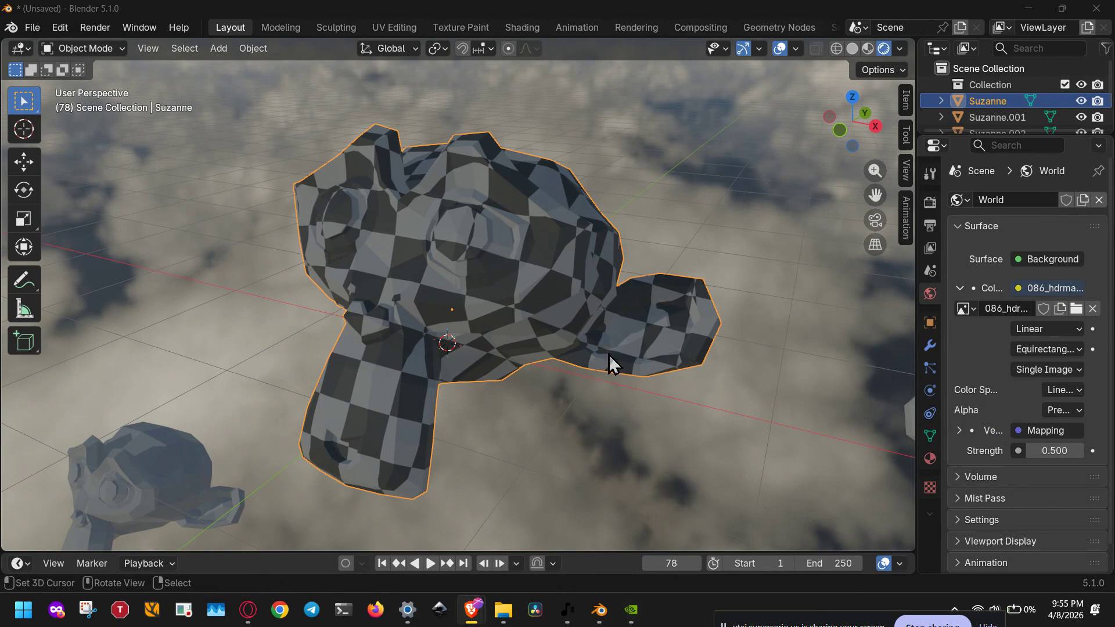
In the Shading workspace, set Color2 of Suzanne's Checker Texture node to bright red (#FF1019FF).
click(520, 26)
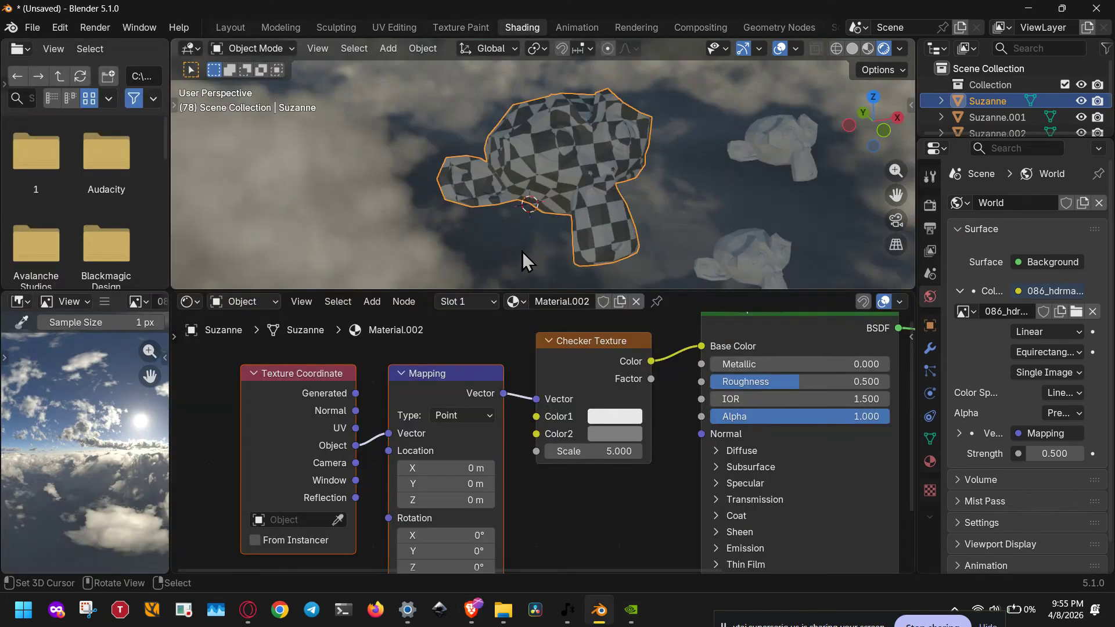
click(608, 434)
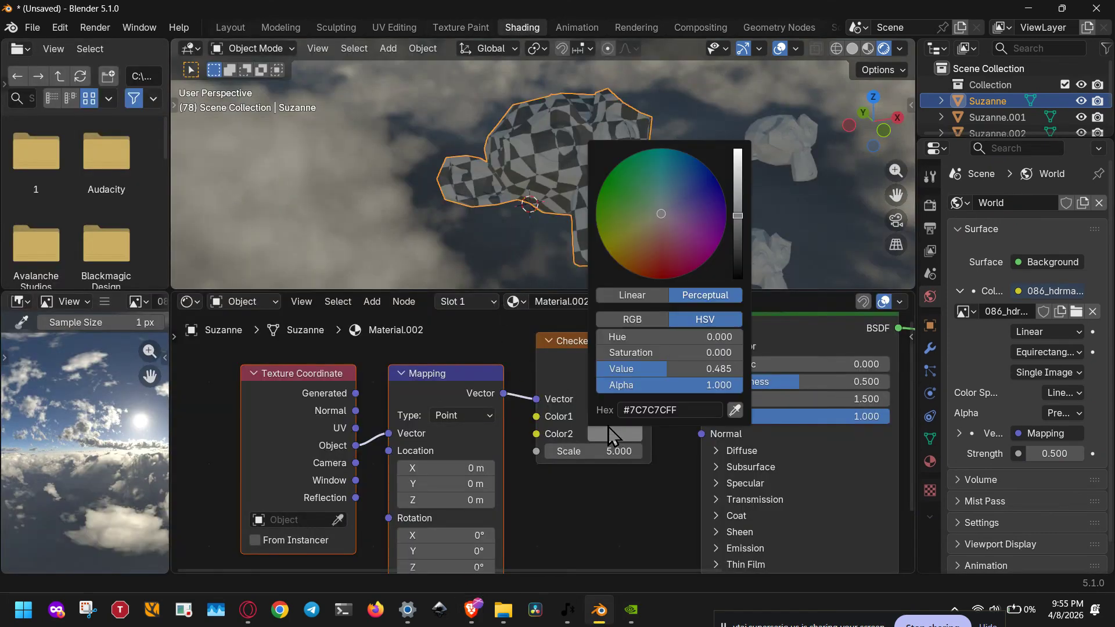
drag(661, 220, 667, 271)
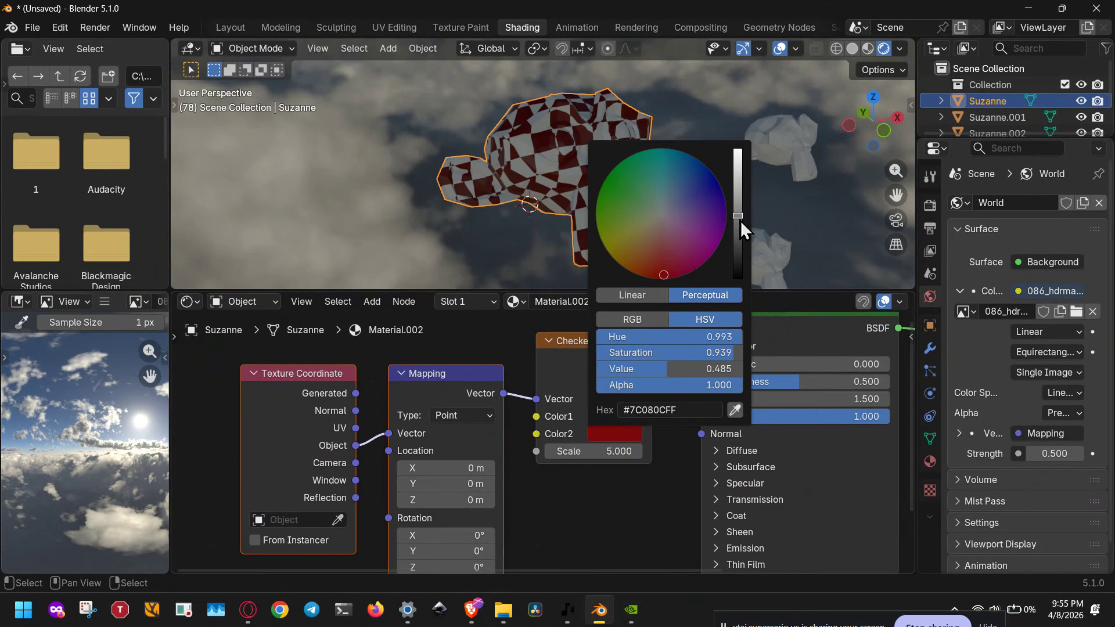
drag(739, 221, 738, 149)
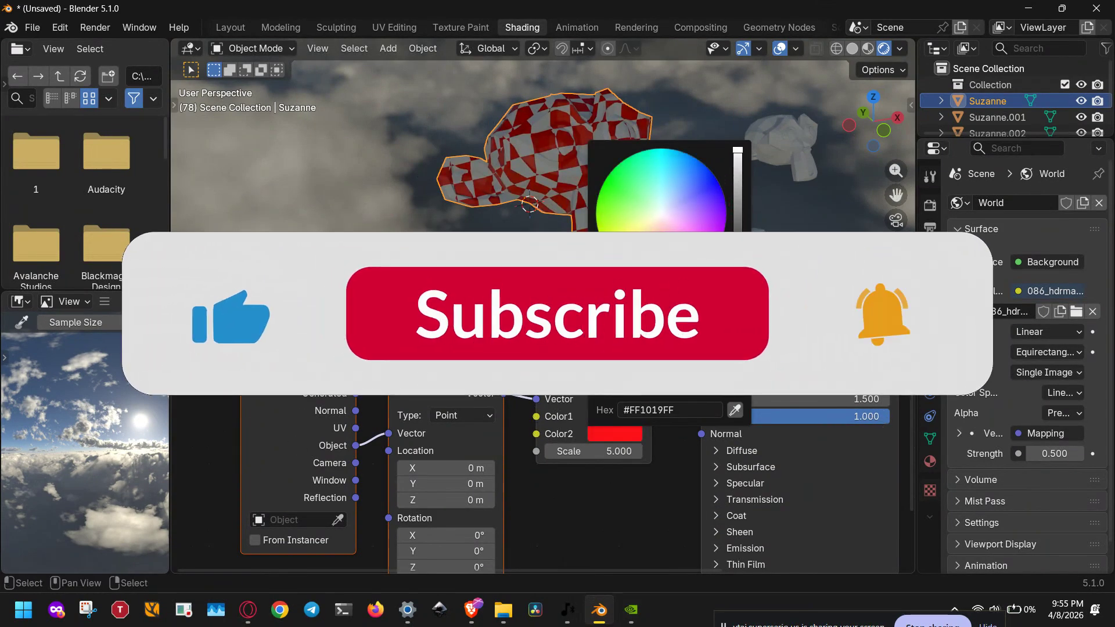
Set Color1 of the Checker Texture node to a light pink at full brightness.
click(610, 416)
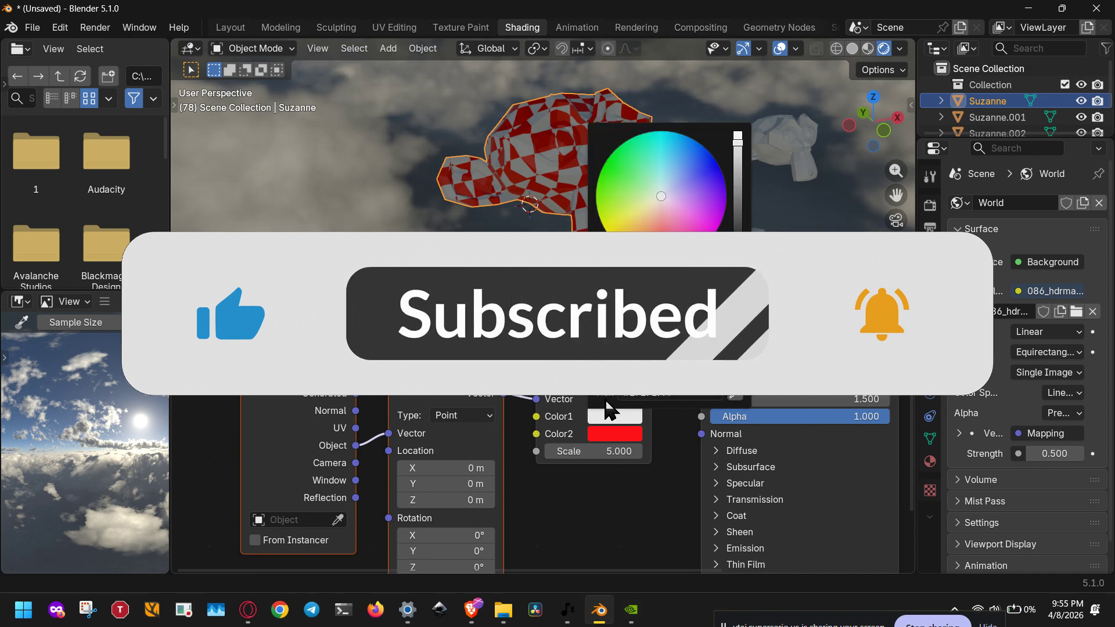
mouse_move(664, 190)
mouse_down()
mouse_move(677, 201)
mouse_move(695, 178)
mouse_move(647, 165)
mouse_move(669, 208)
mouse_up()
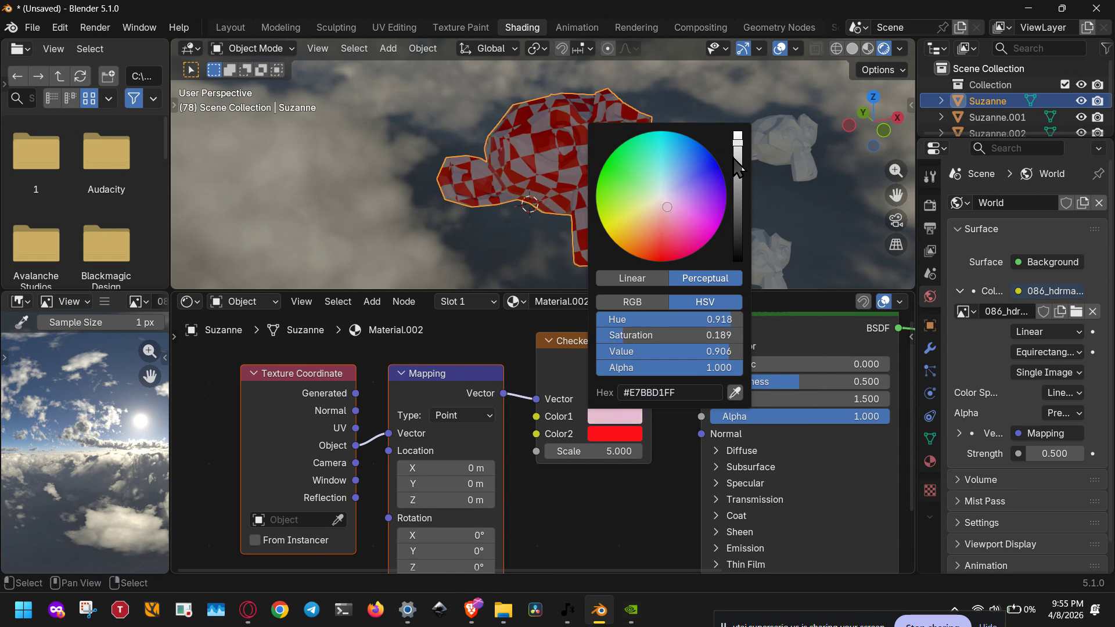
drag(737, 152, 737, 132)
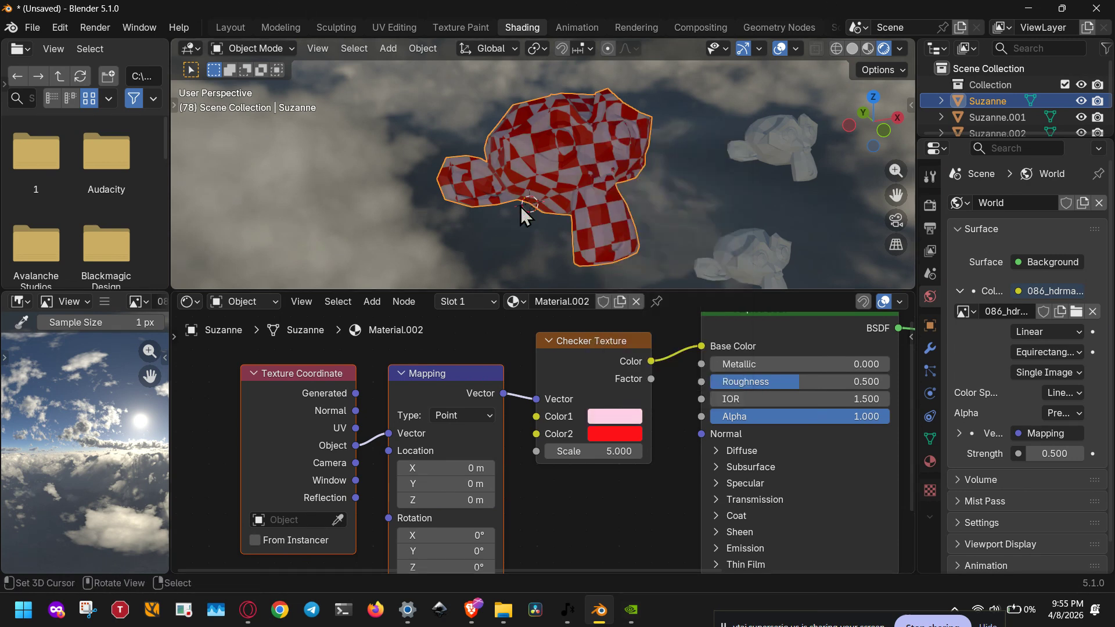
Examine the checkered Suzanne from another side in the Layout workspace, and review its full material node tree in Shading.
click(225, 26)
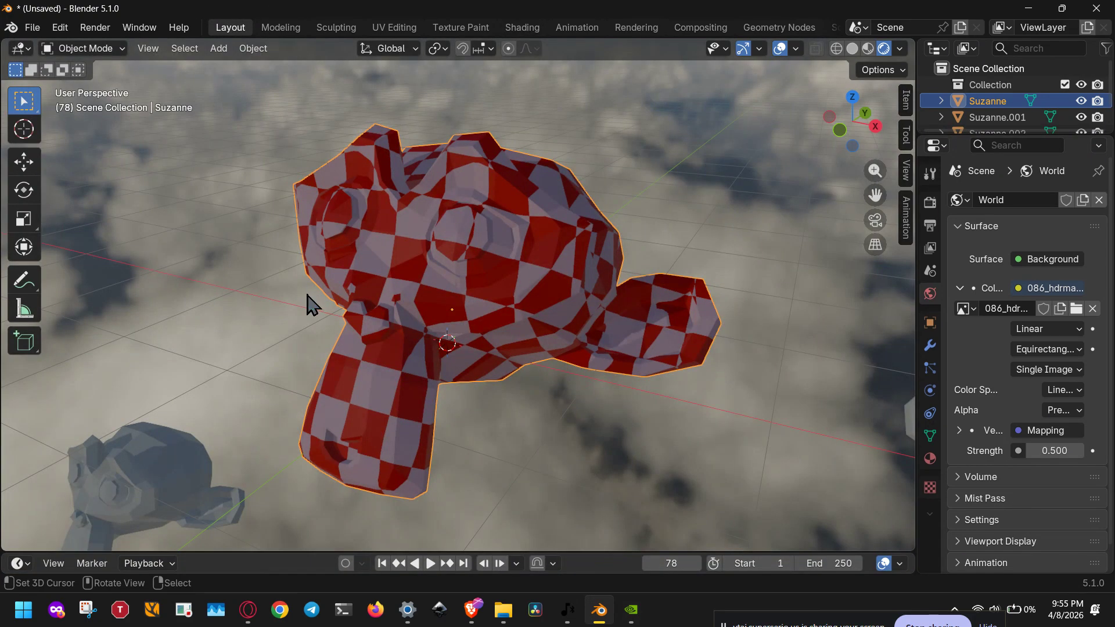
mouse_move(311, 304)
middle_down()
mouse_move(279, 324)
mouse_move(416, 305)
mouse_move(336, 331)
mouse_move(600, 321)
middle_up()
click(600, 321)
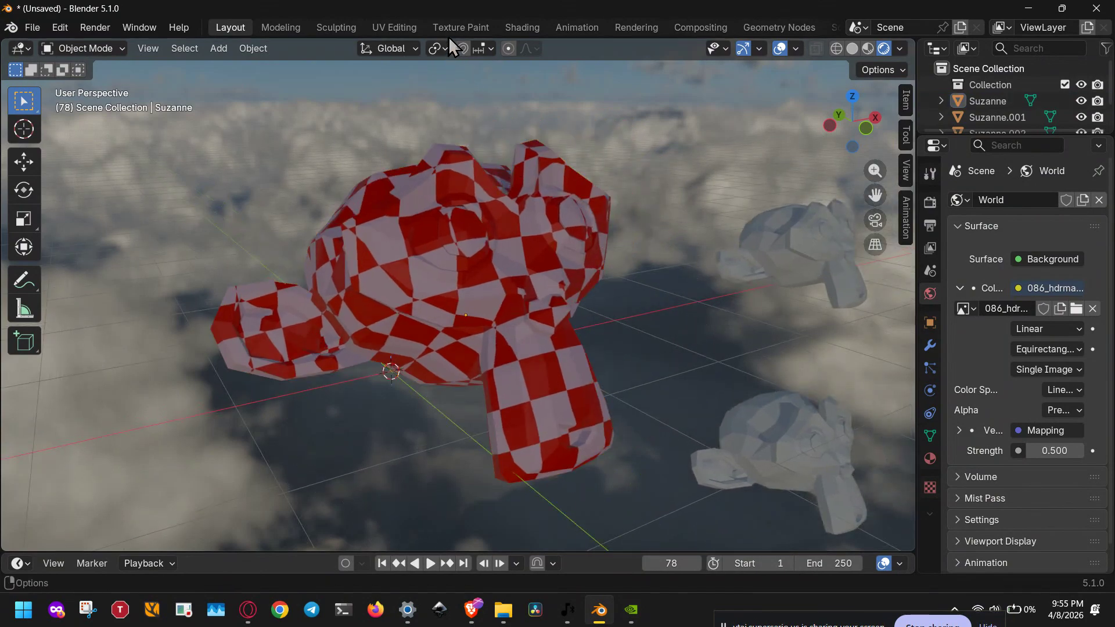
click(522, 26)
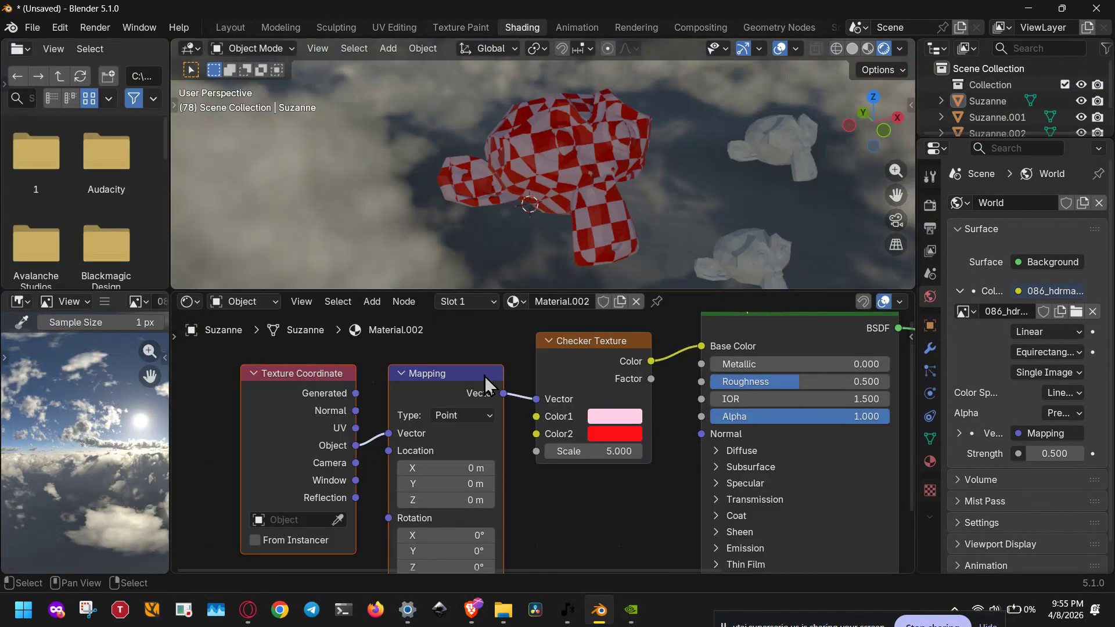
middle_drag(609, 387, 455, 433)
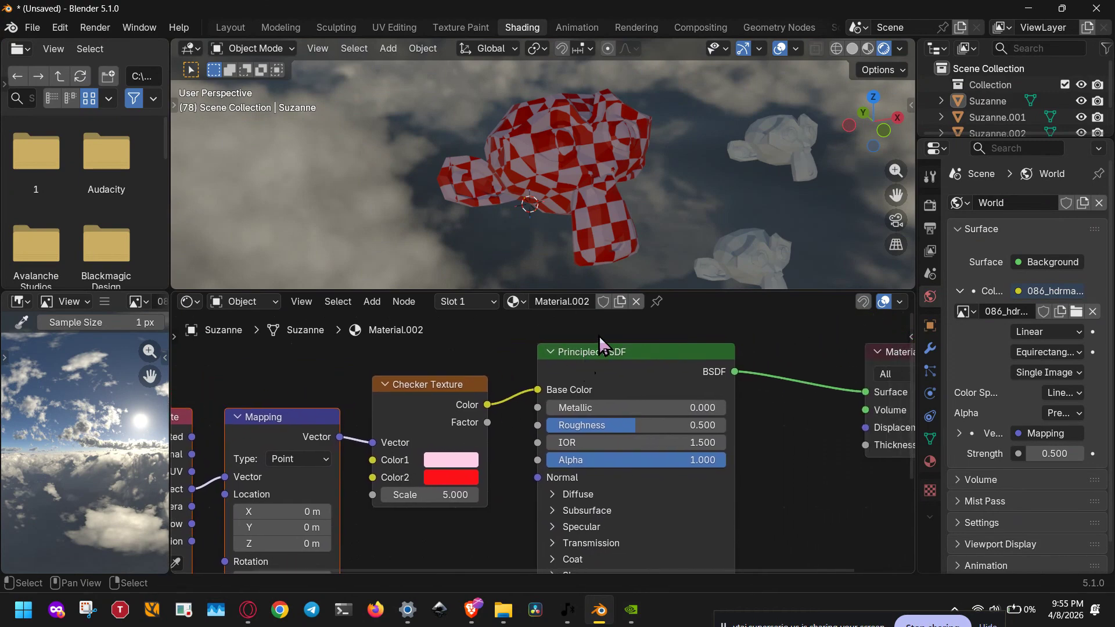
scroll(584, 371, down, 3)
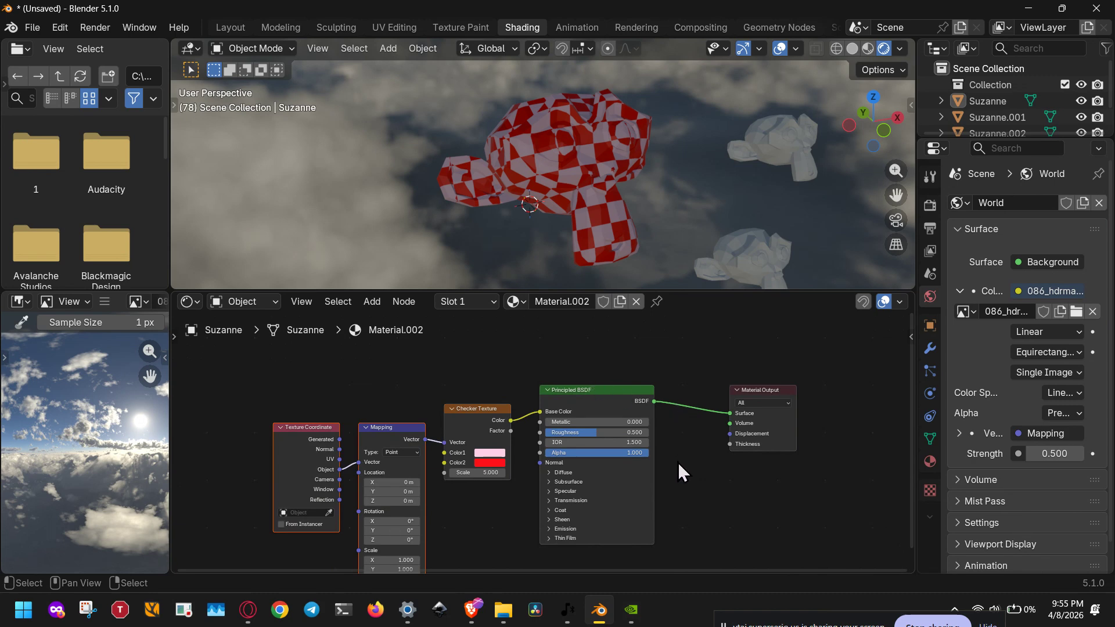
middle_drag(679, 463, 697, 435)
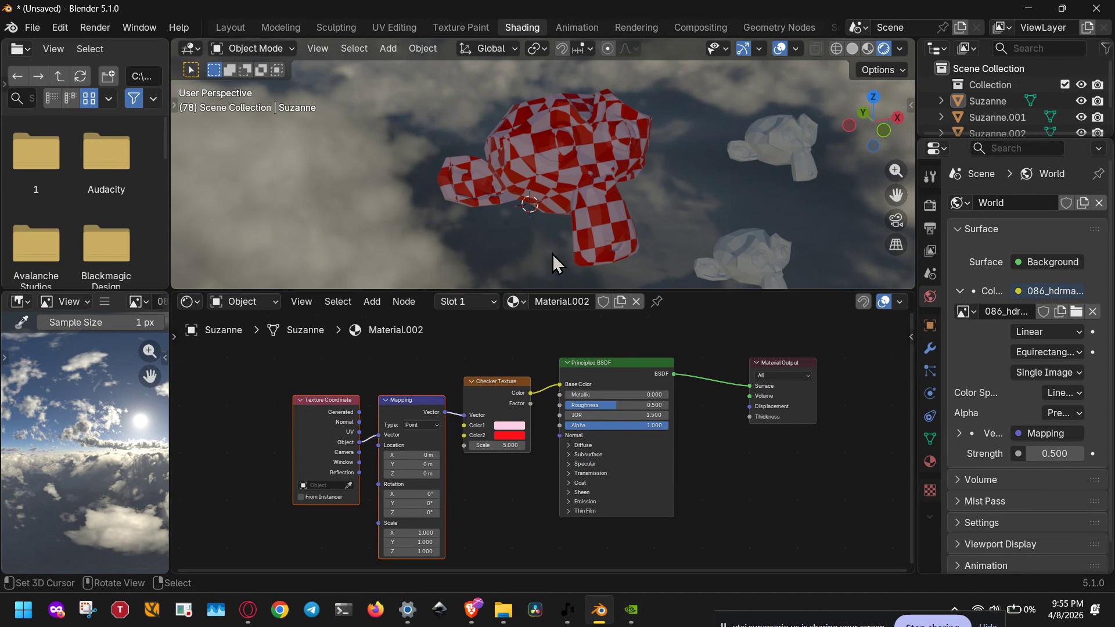
Start an FBX export with Path Mode set to Copy and textures embedded, keeping Batch Mode at Off.
click(29, 28)
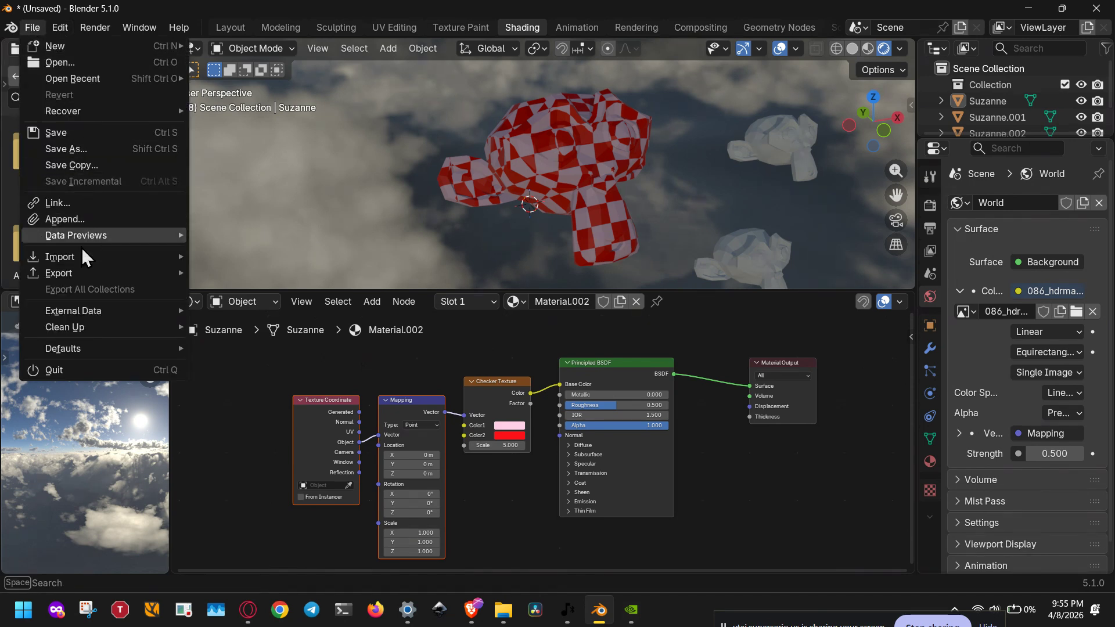
mouse_move(67, 273)
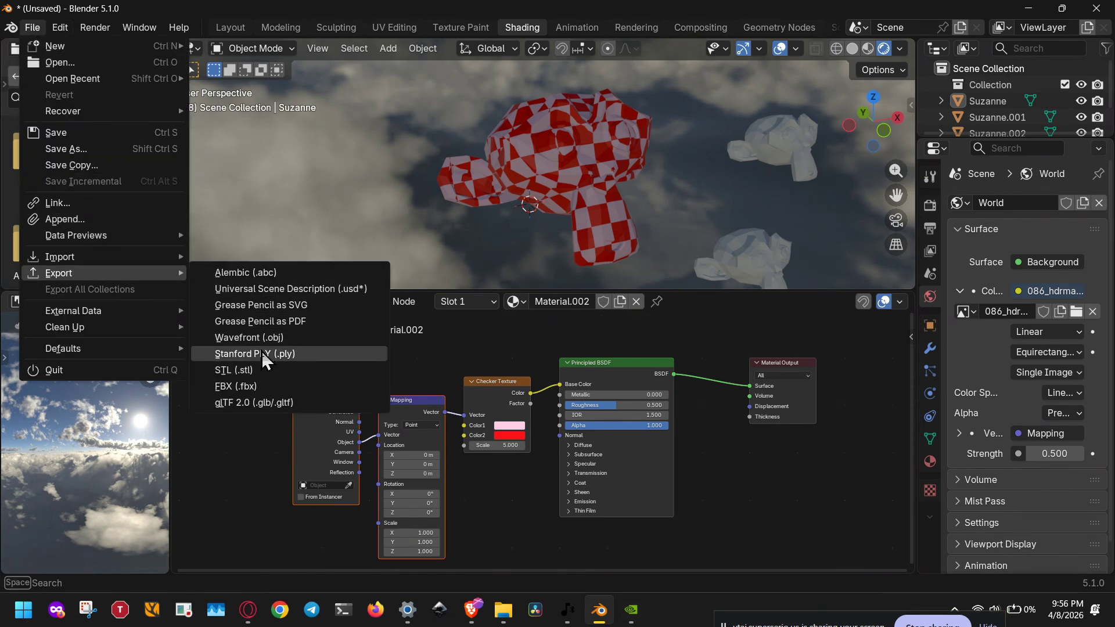
click(277, 387)
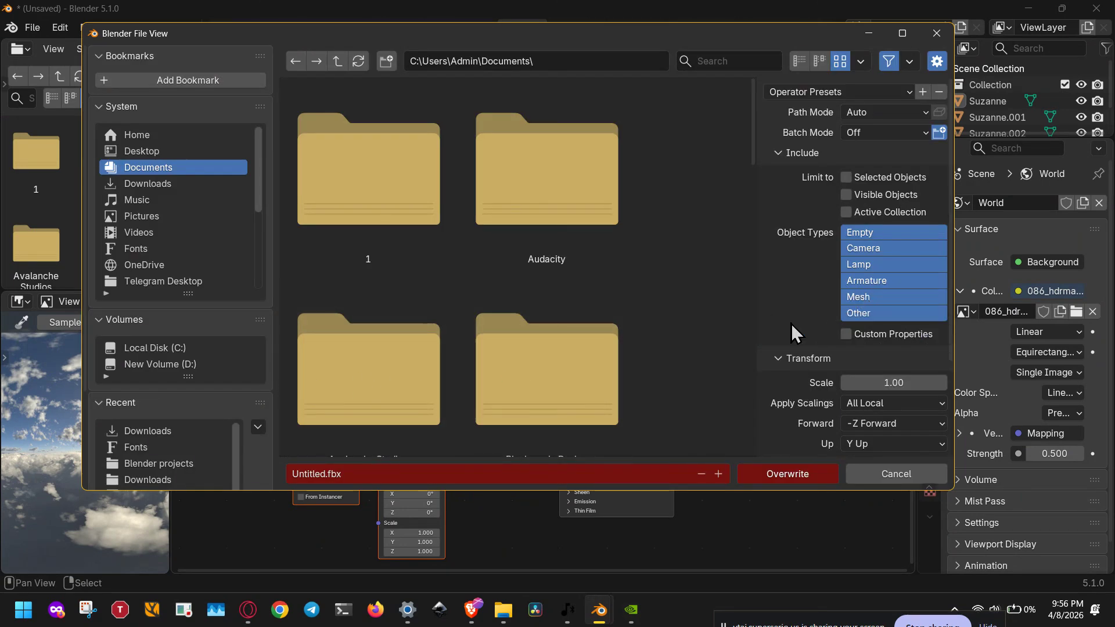
scroll(816, 270, down, 4)
scroll(816, 267, up, 4)
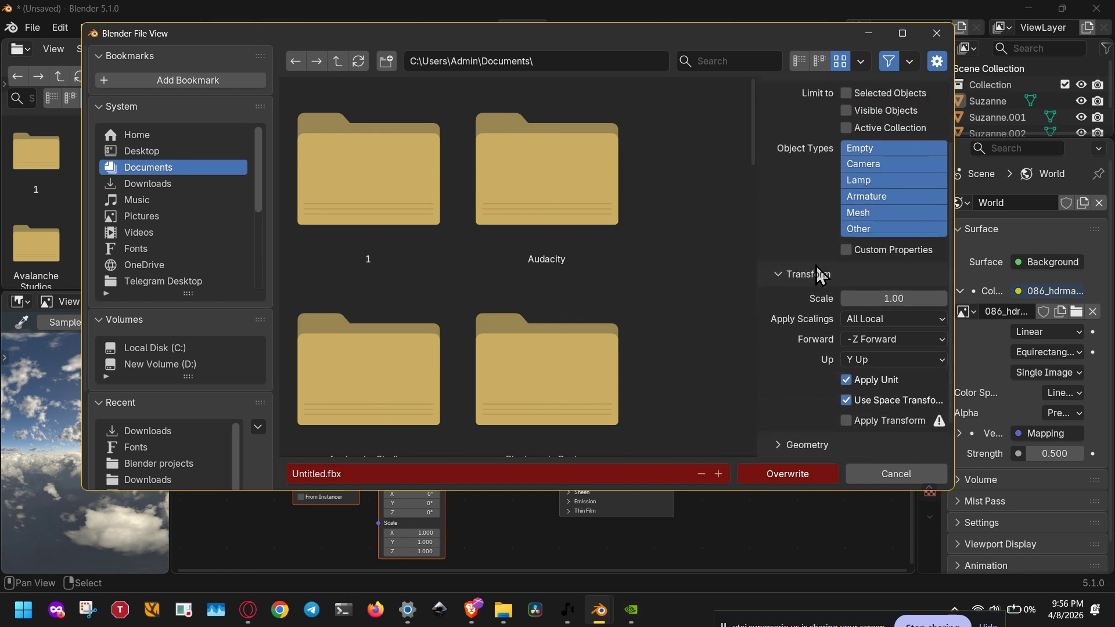
click(900, 109)
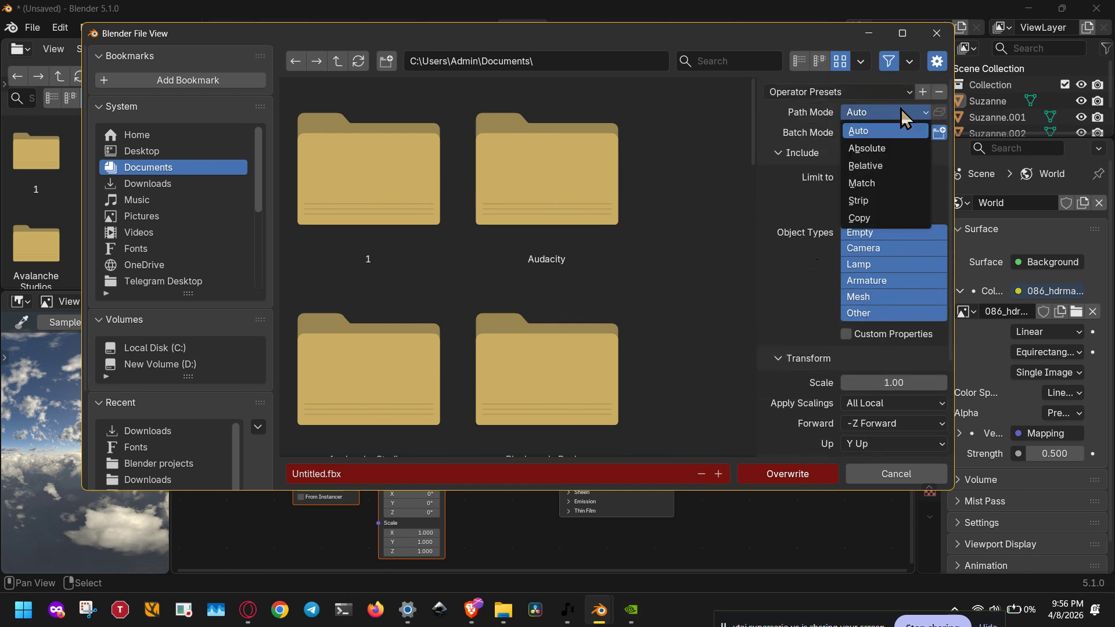
click(861, 217)
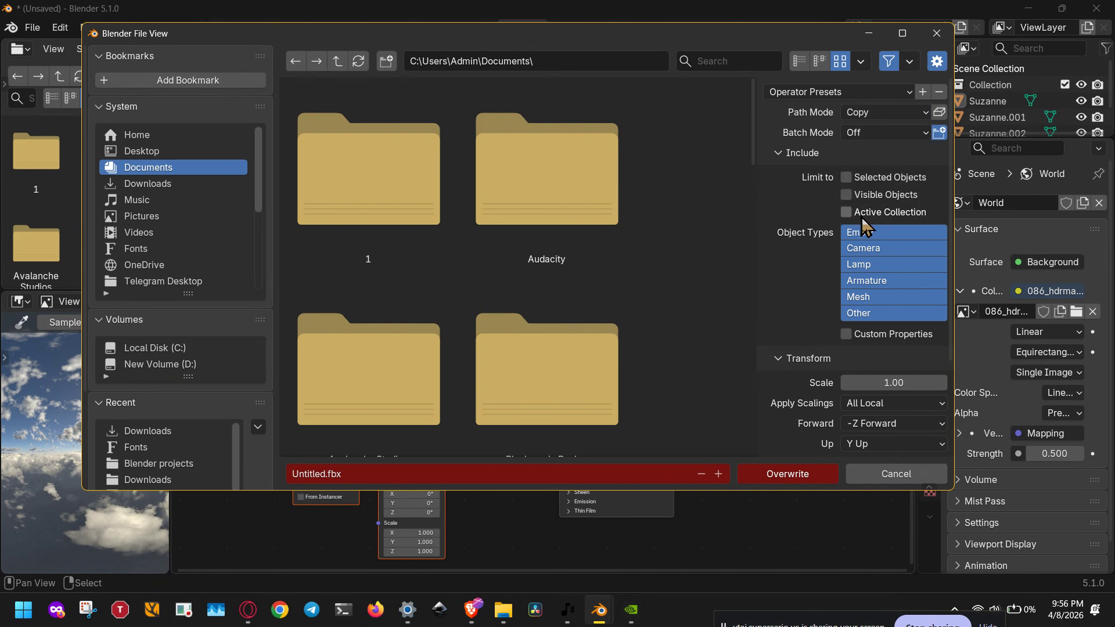
click(871, 135)
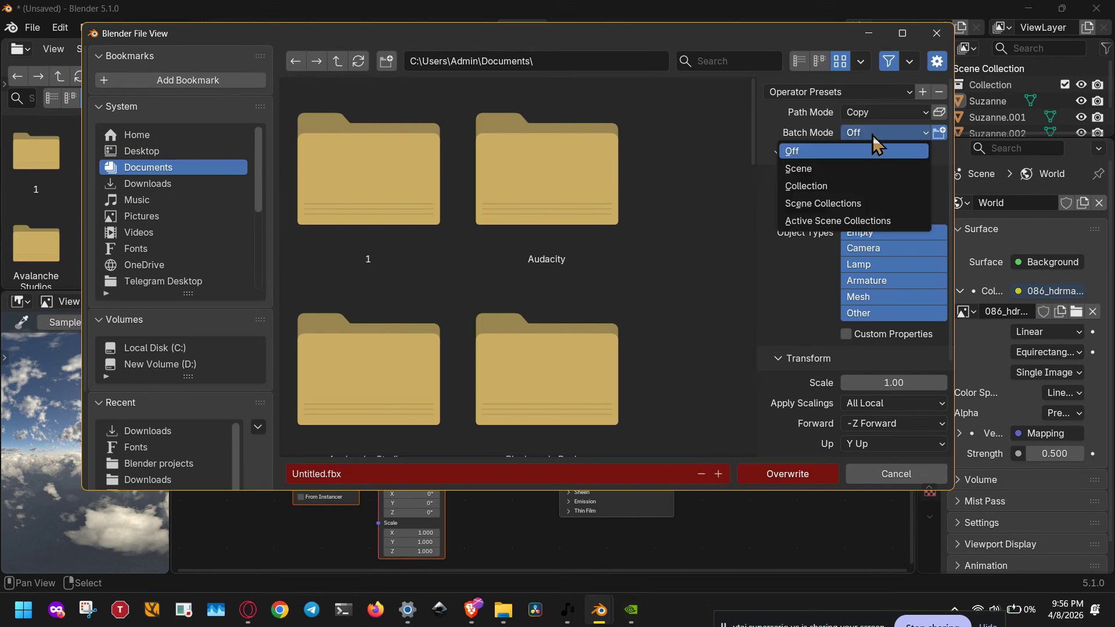
click(872, 134)
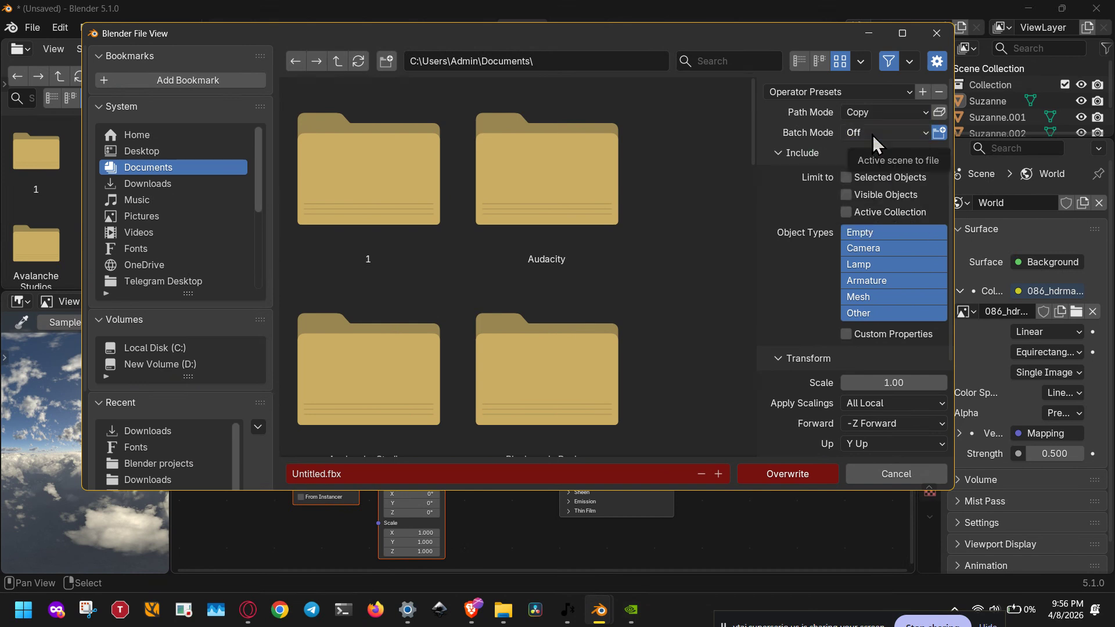
click(941, 114)
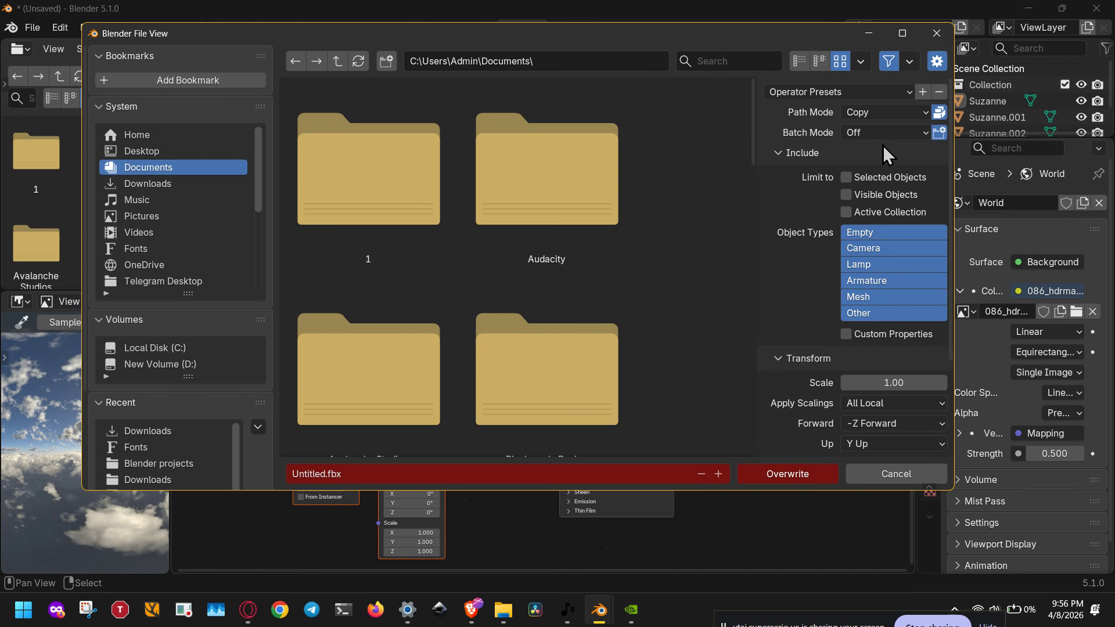
Limit the FBX export to selected objects with the checkered Suzanne selected, and include only the Mesh object type.
click(873, 174)
drag(651, 37, 608, 119)
click(568, 132)
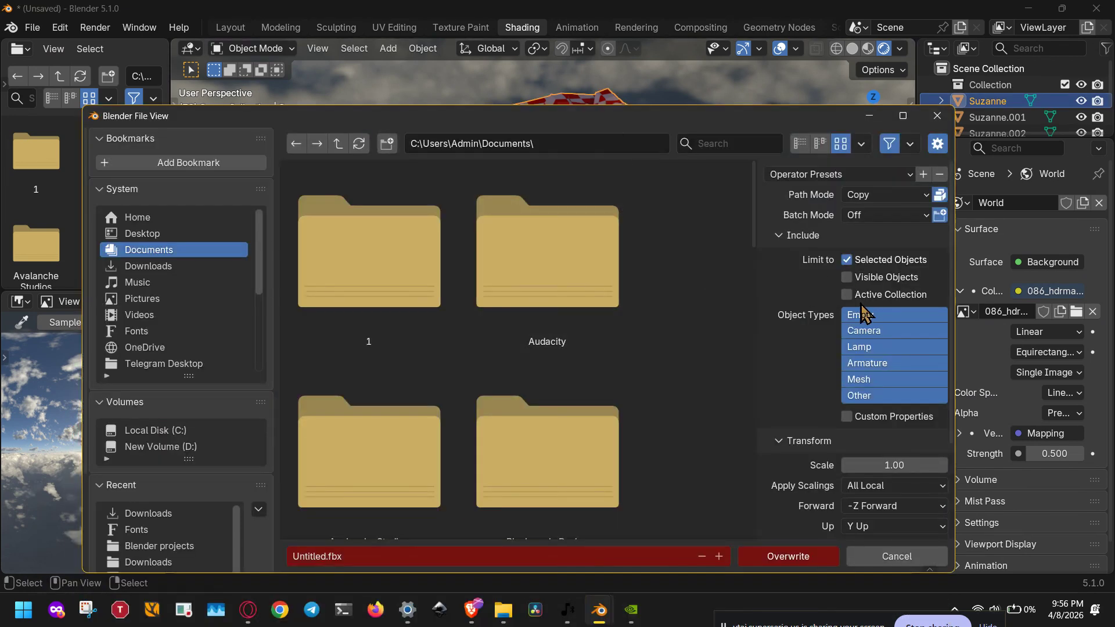
click(863, 395)
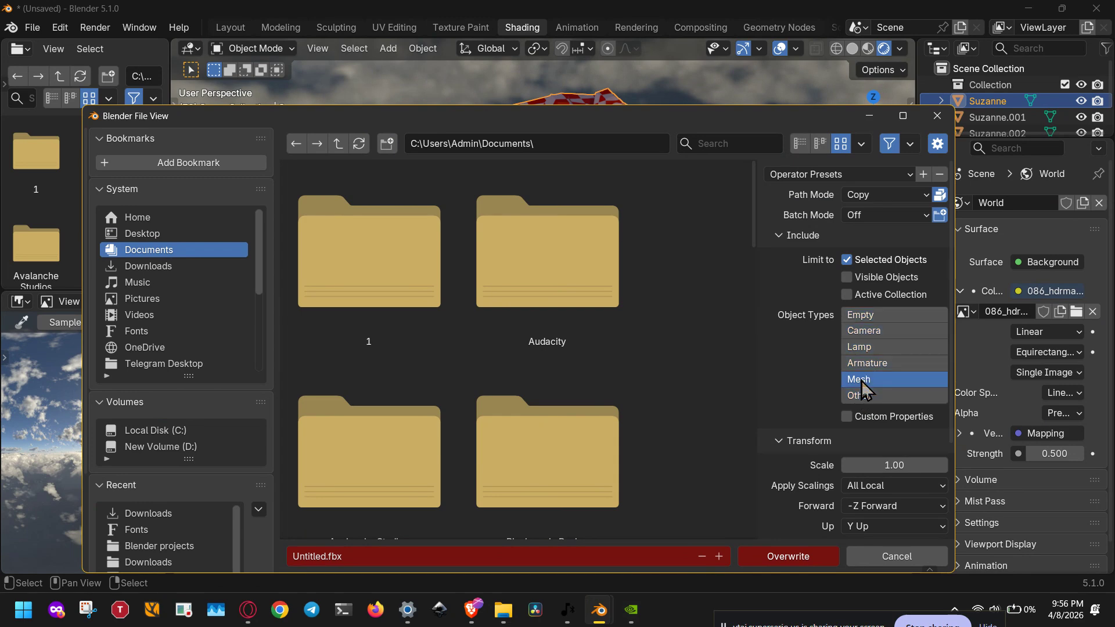
click(865, 379)
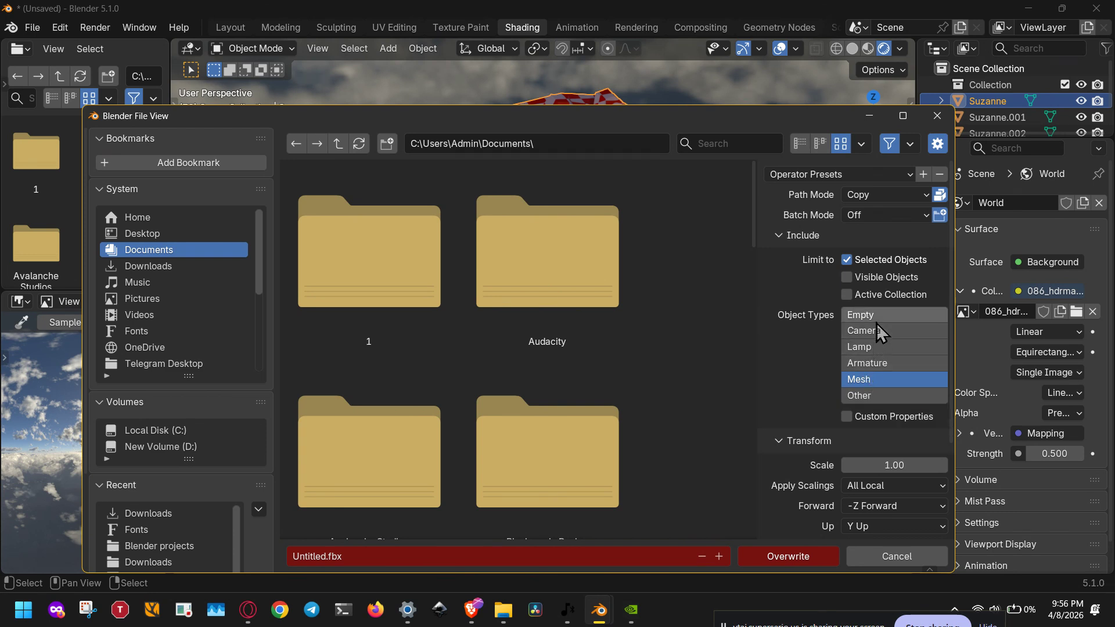
Set the export's geometry Smoothing to Face, enable Export Subdivision Surface, and turn off Animation.
scroll(775, 331, down, 3)
scroll(772, 331, down, 2)
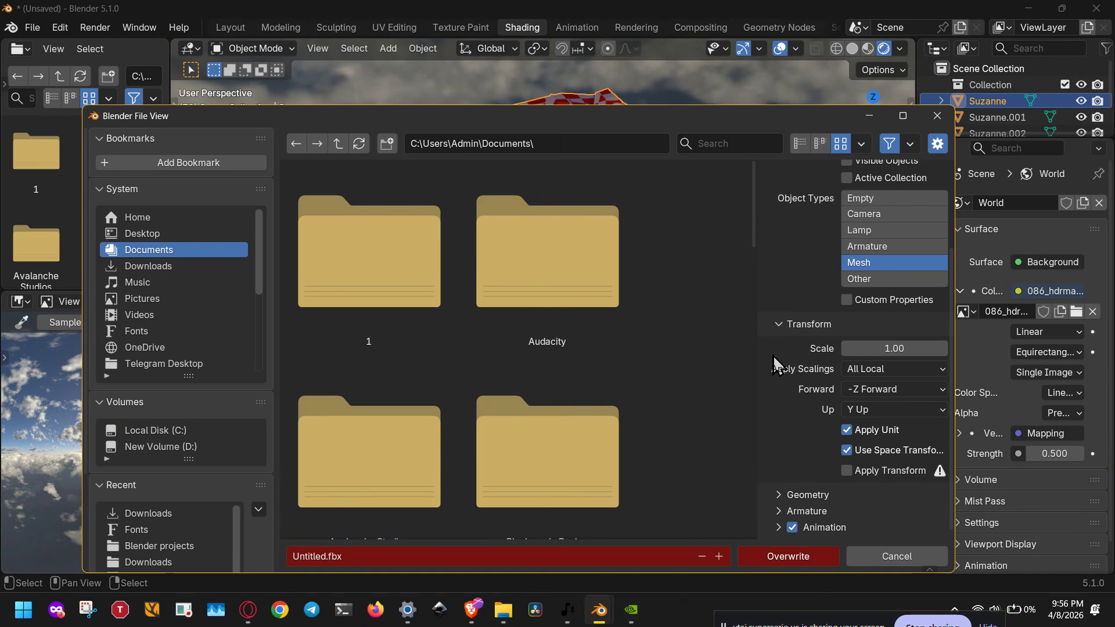
click(781, 493)
scroll(788, 439, down, 7)
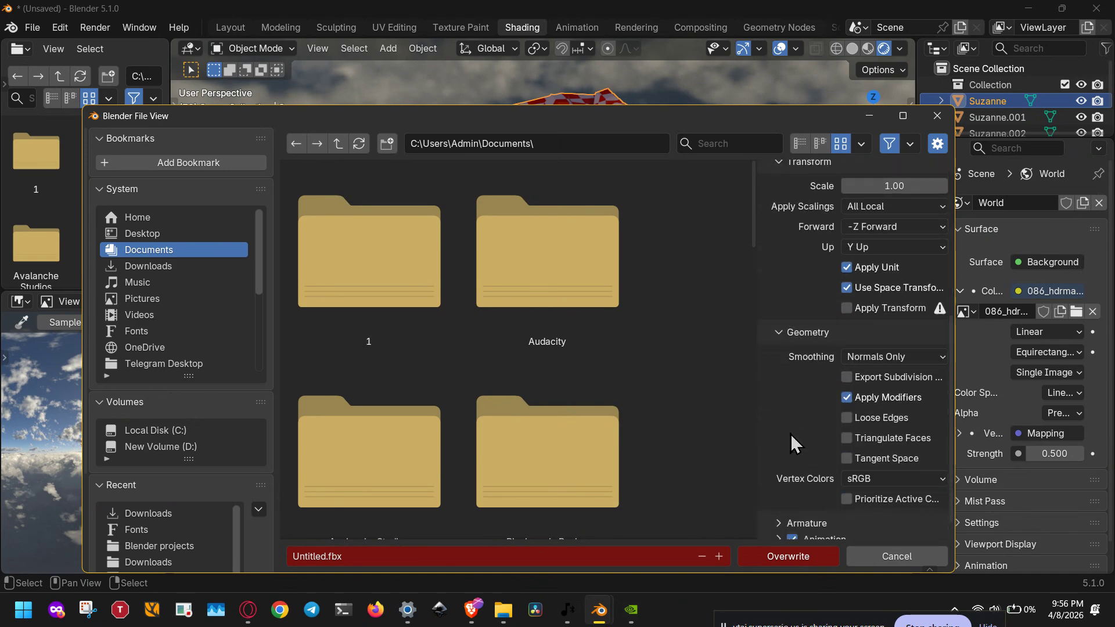
click(854, 346)
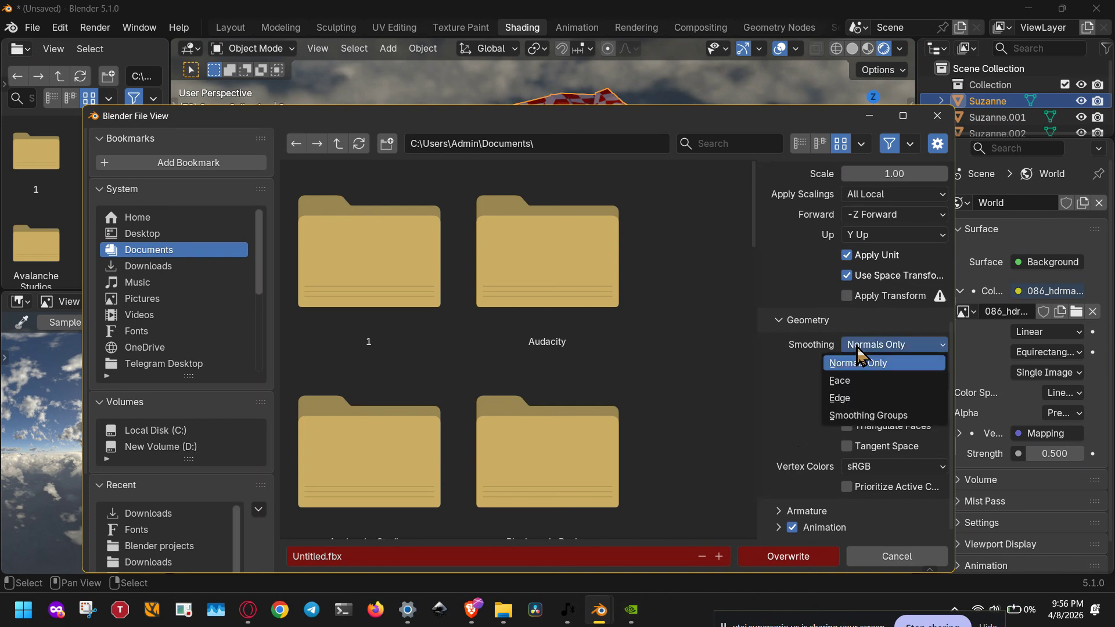
click(850, 380)
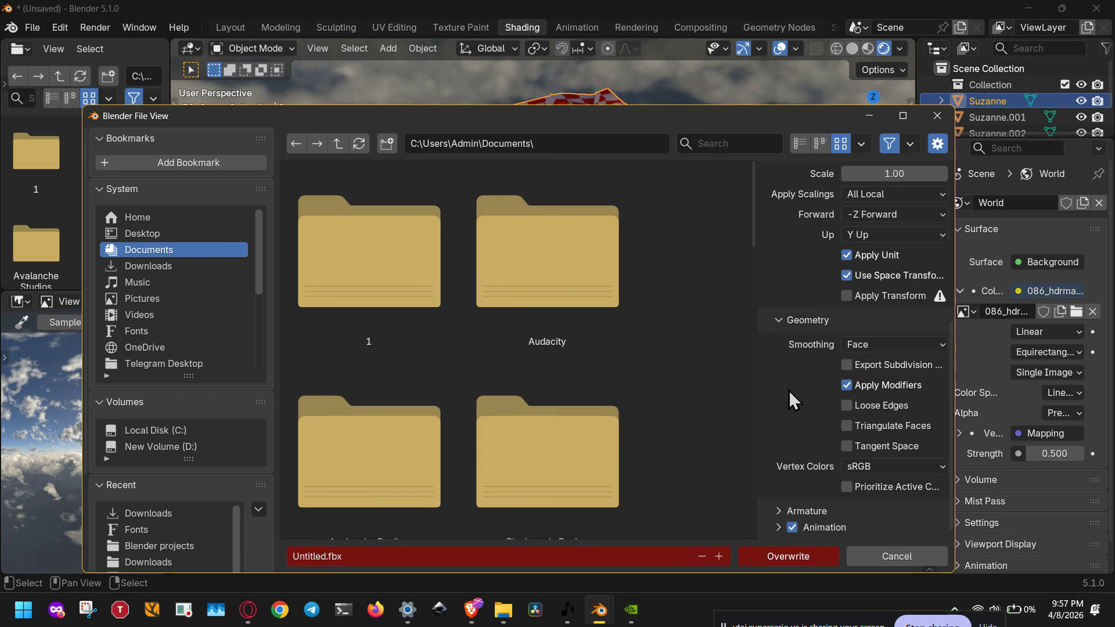
click(847, 365)
click(323, 558)
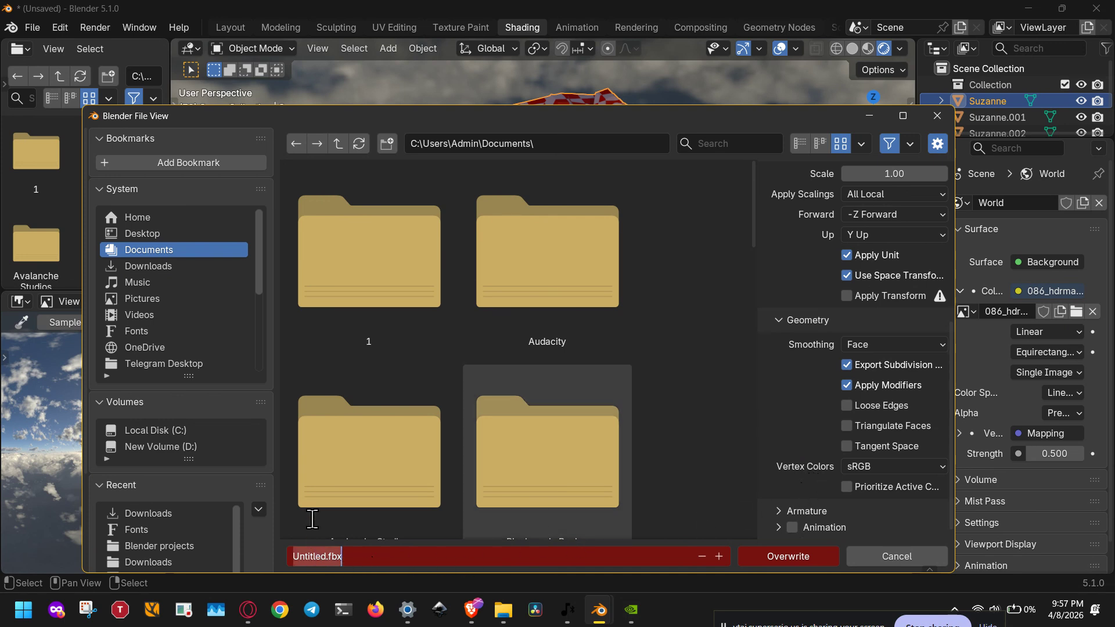
Move the export window aside and pack the project's external resources into the Blender file.
click(32, 27)
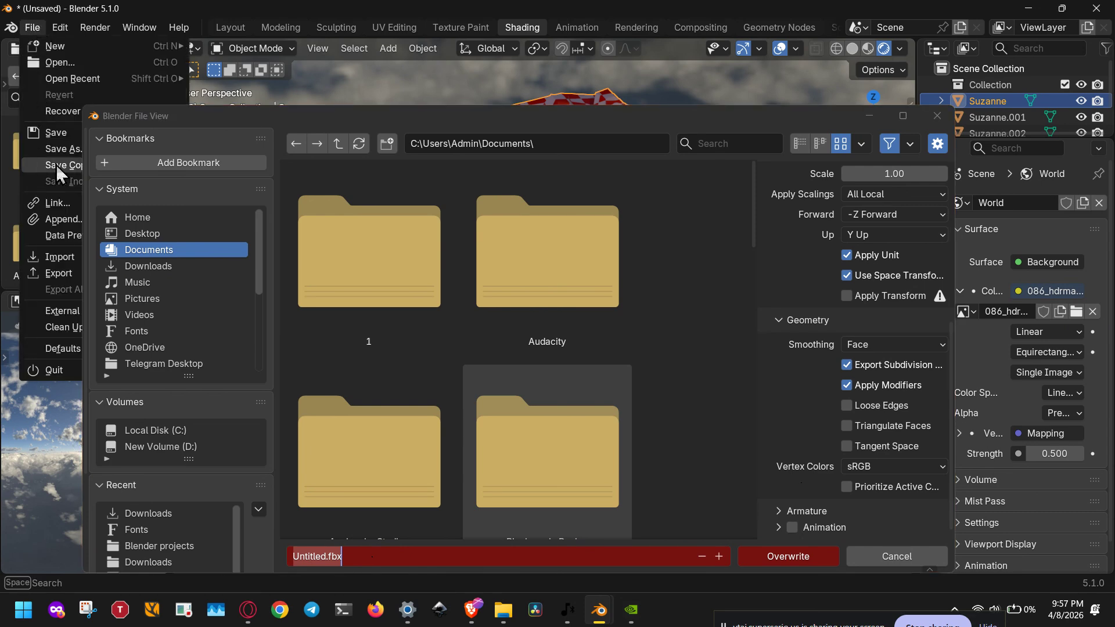
drag(217, 115, 426, 96)
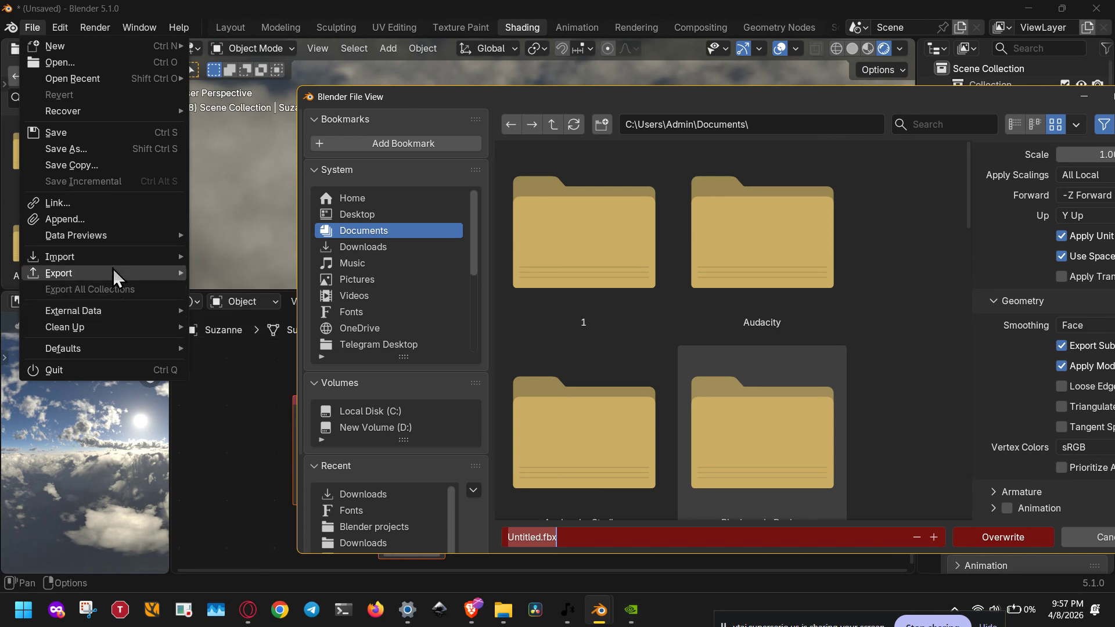
mouse_move(114, 305)
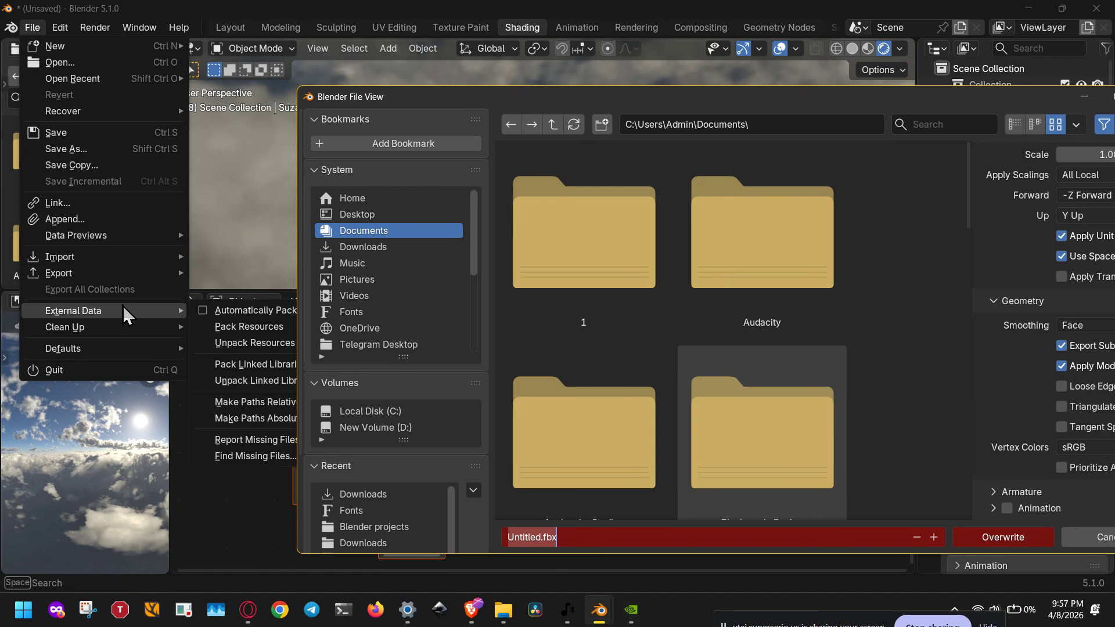
drag(489, 100, 564, 101)
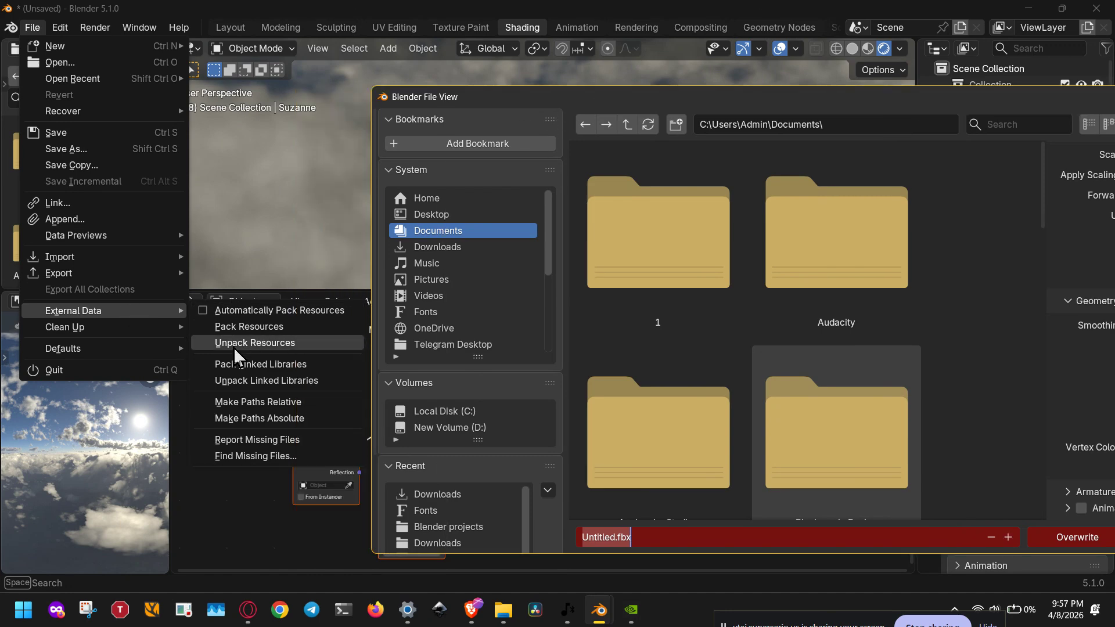
click(244, 326)
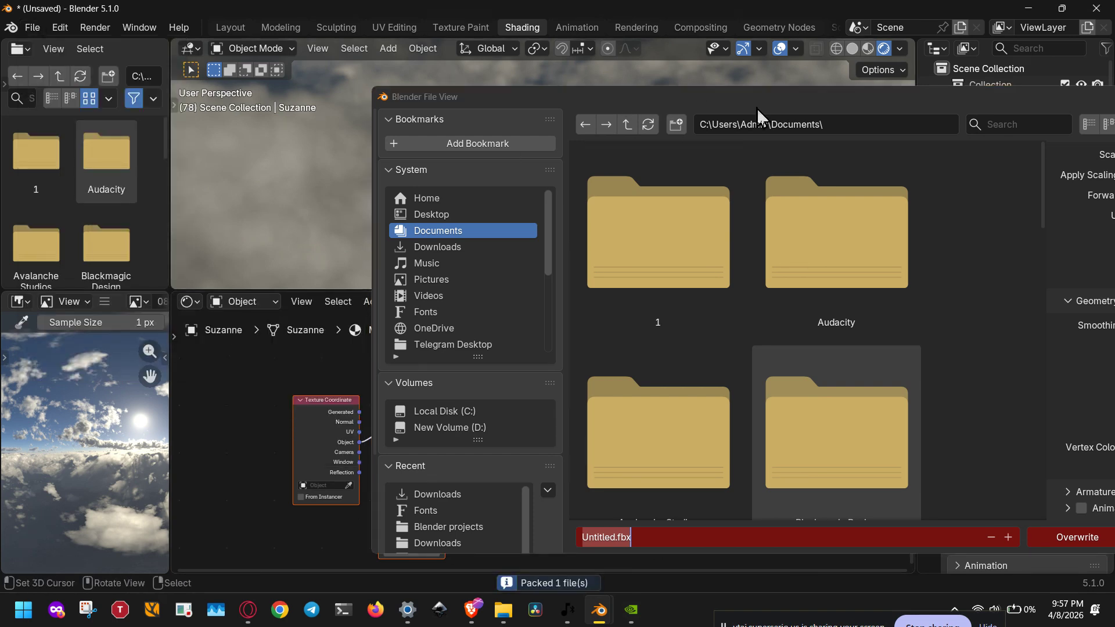
Name the export file demo.fbx and export the FBX to the Documents folder.
drag(757, 106, 533, 87)
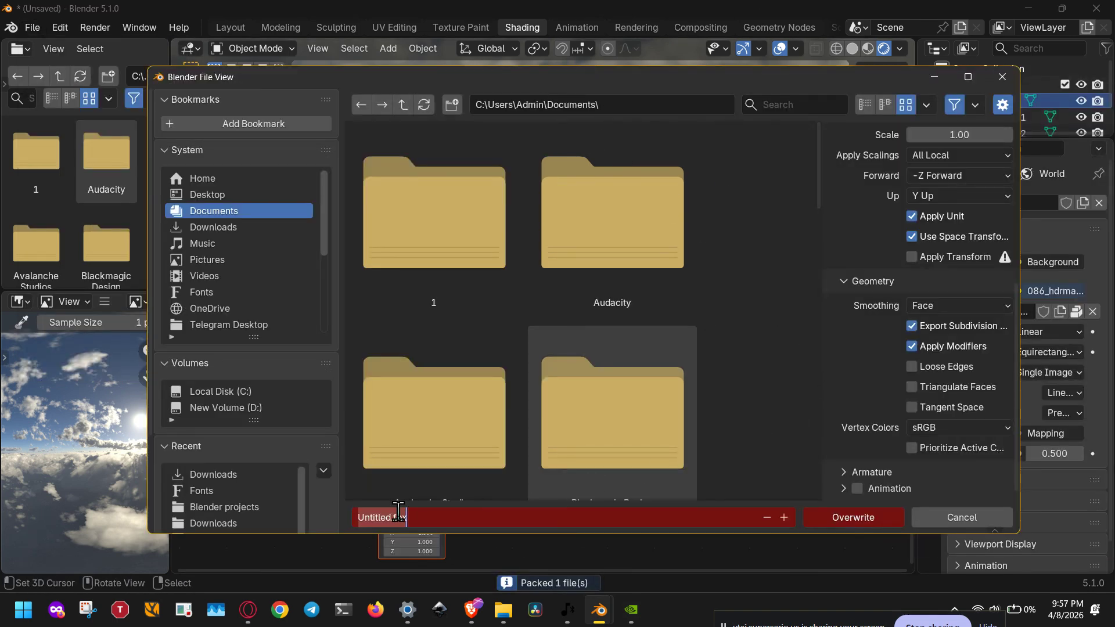
drag(398, 511, 382, 516)
text(d)
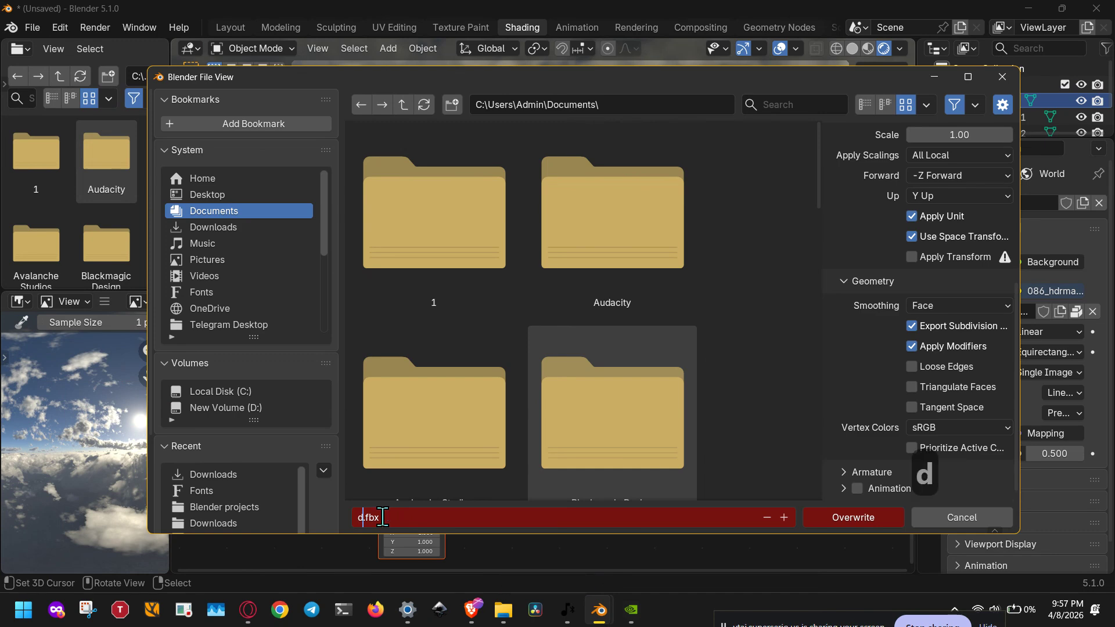
text(emo)
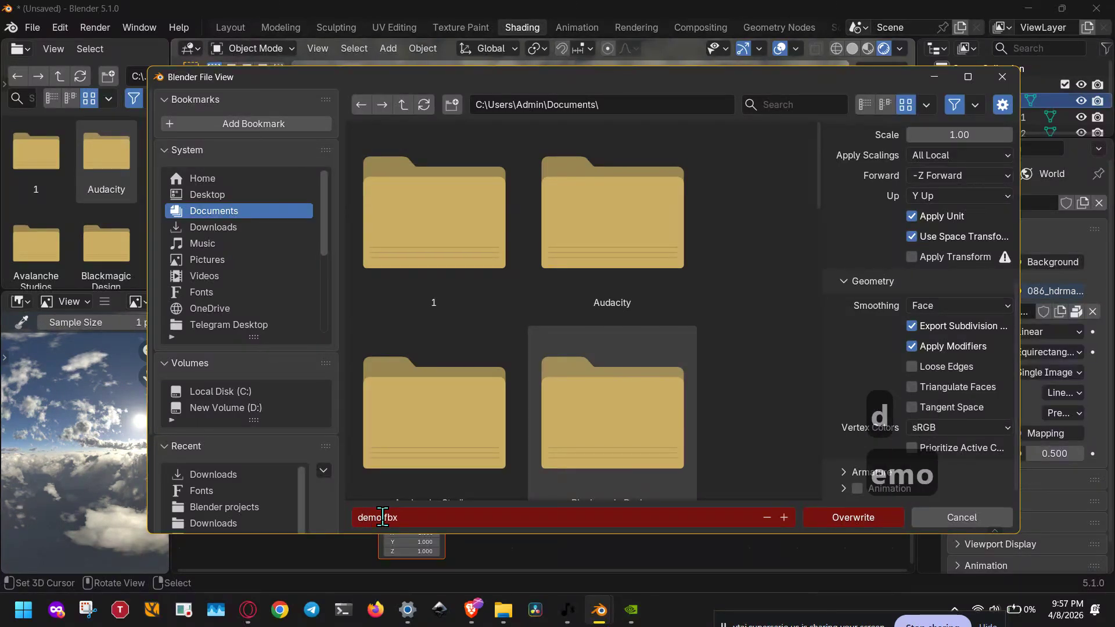
key(Return)
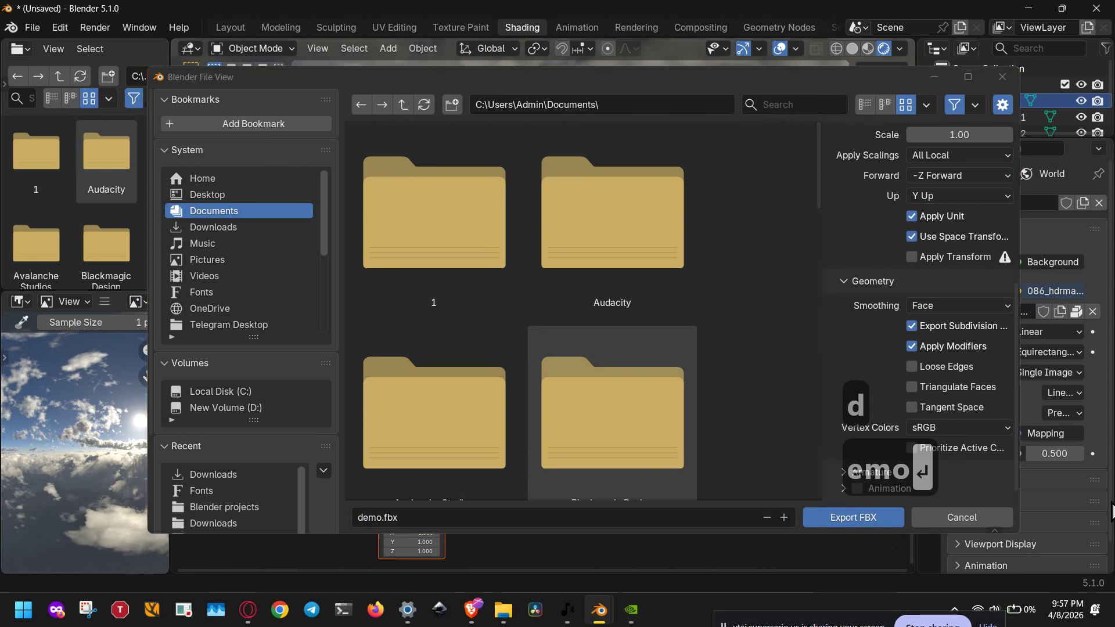
click(846, 518)
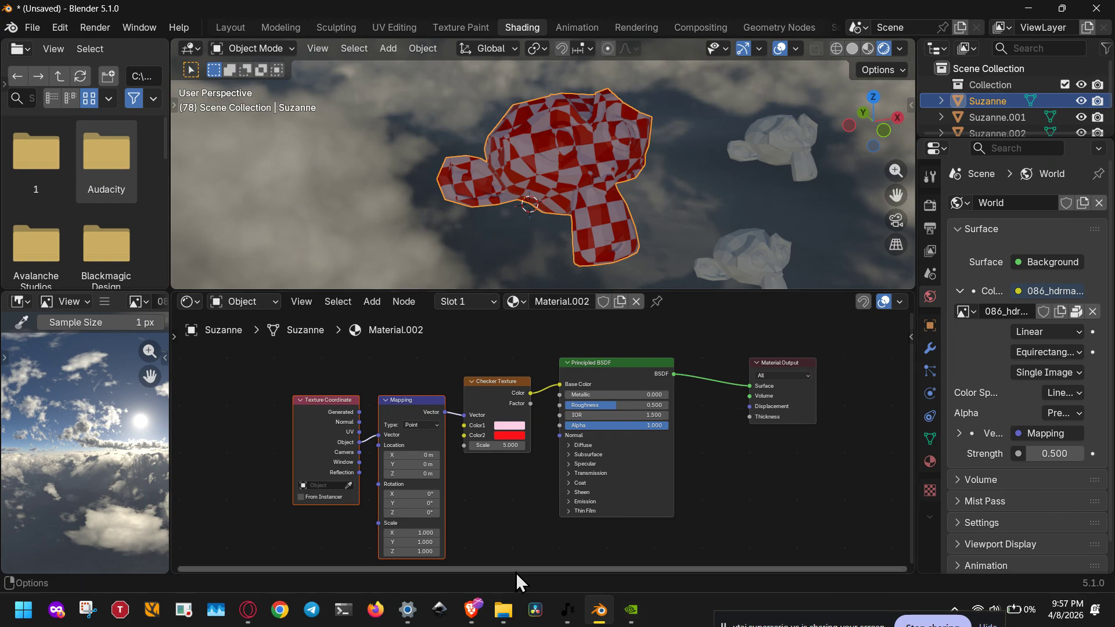
Switch to File Explorer, look through the Blender projects folder on New Volume (D:) for the exported file, and show the desktop.
click(503, 610)
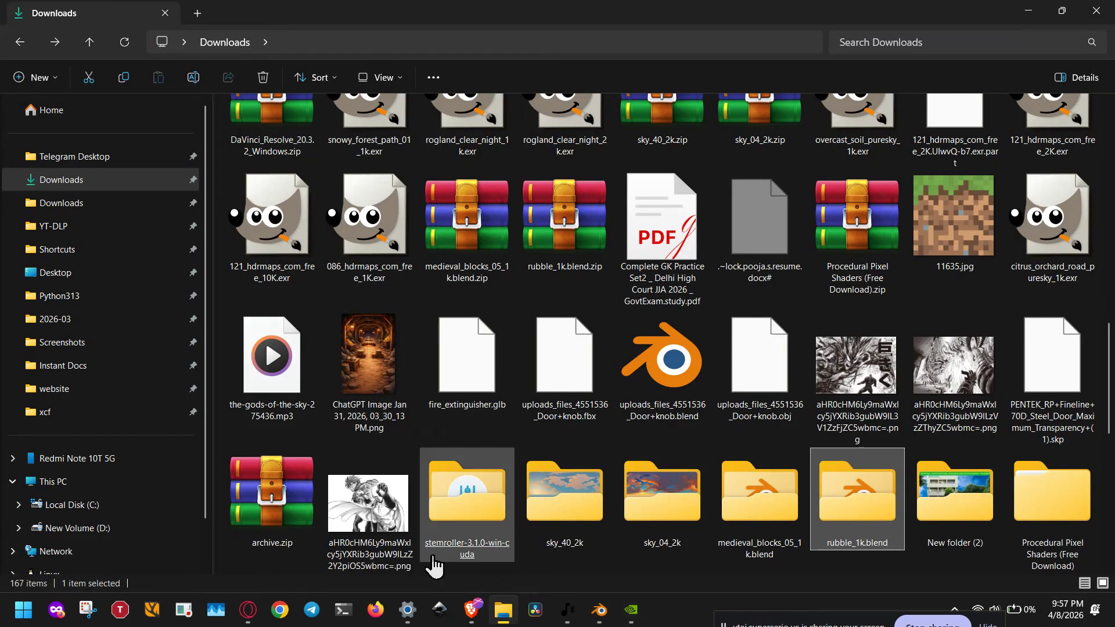
click(81, 528)
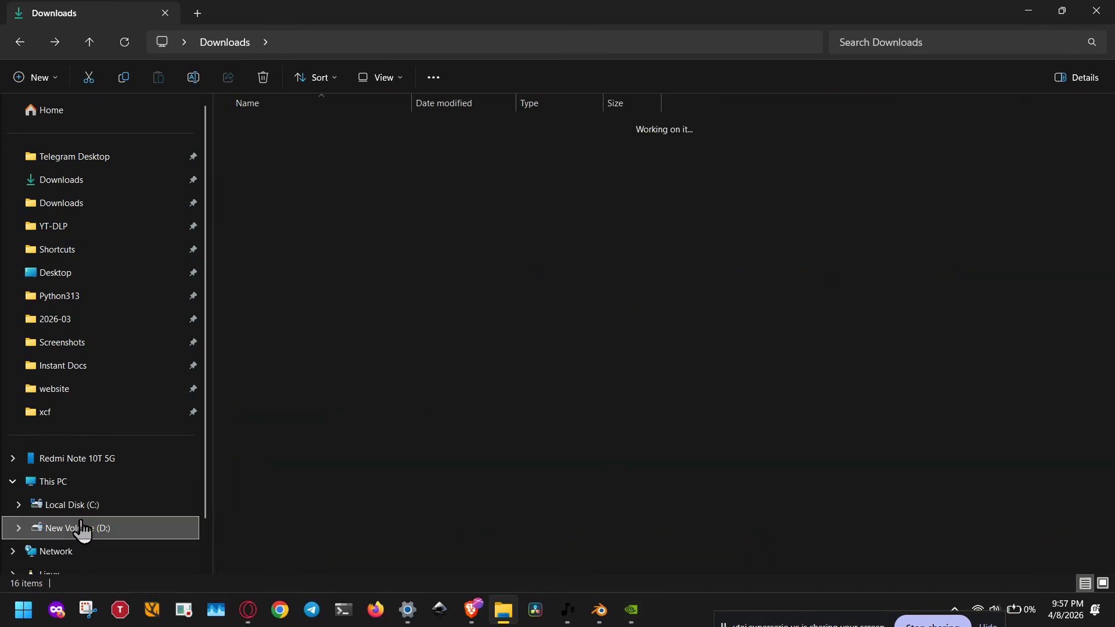
double_click(285, 196)
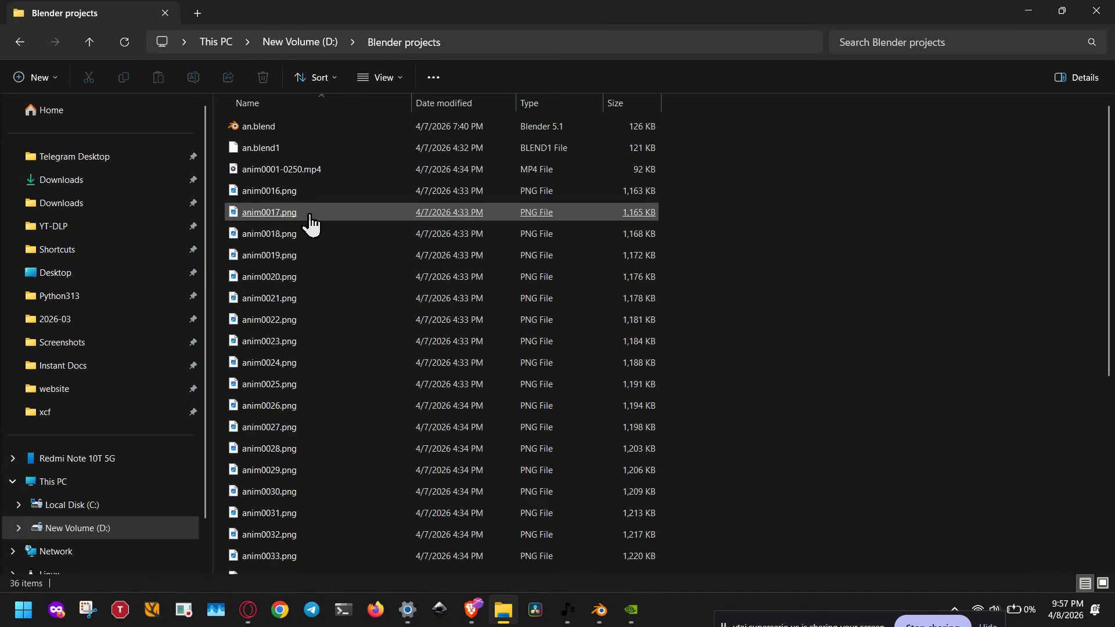
click(301, 216)
click(295, 133)
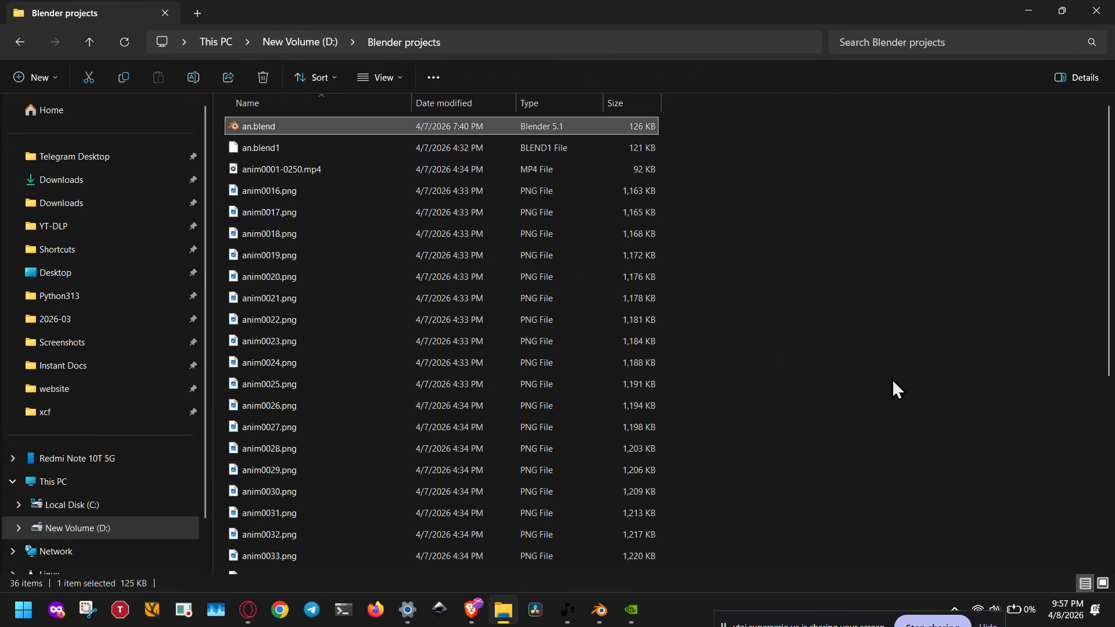
scroll(952, 398, down, 5)
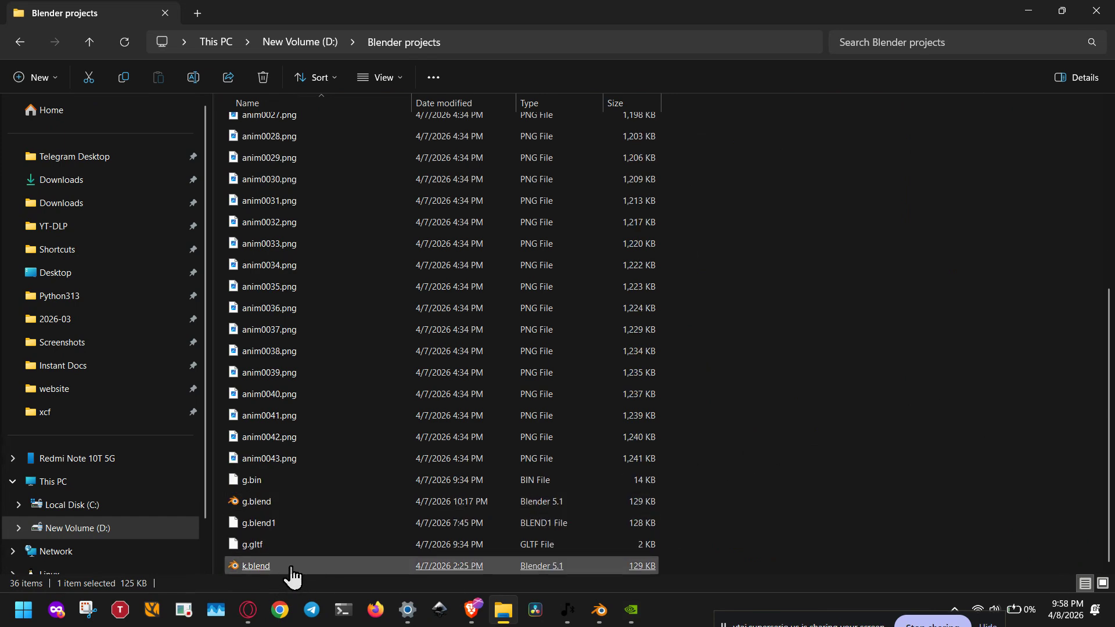
scroll(916, 411, up, 5)
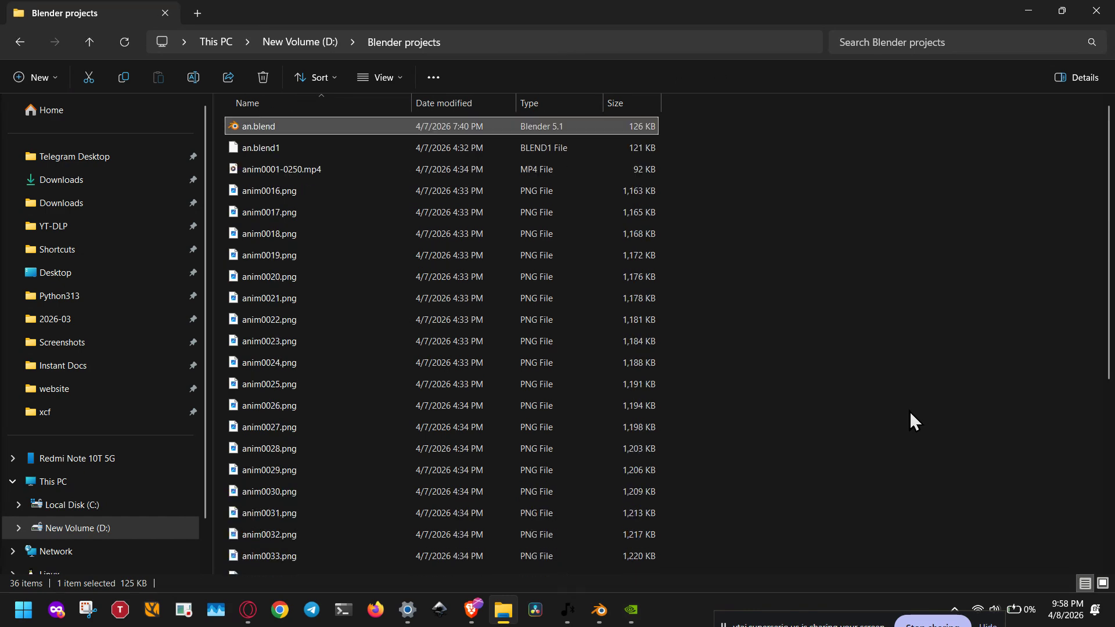
key(super+d)
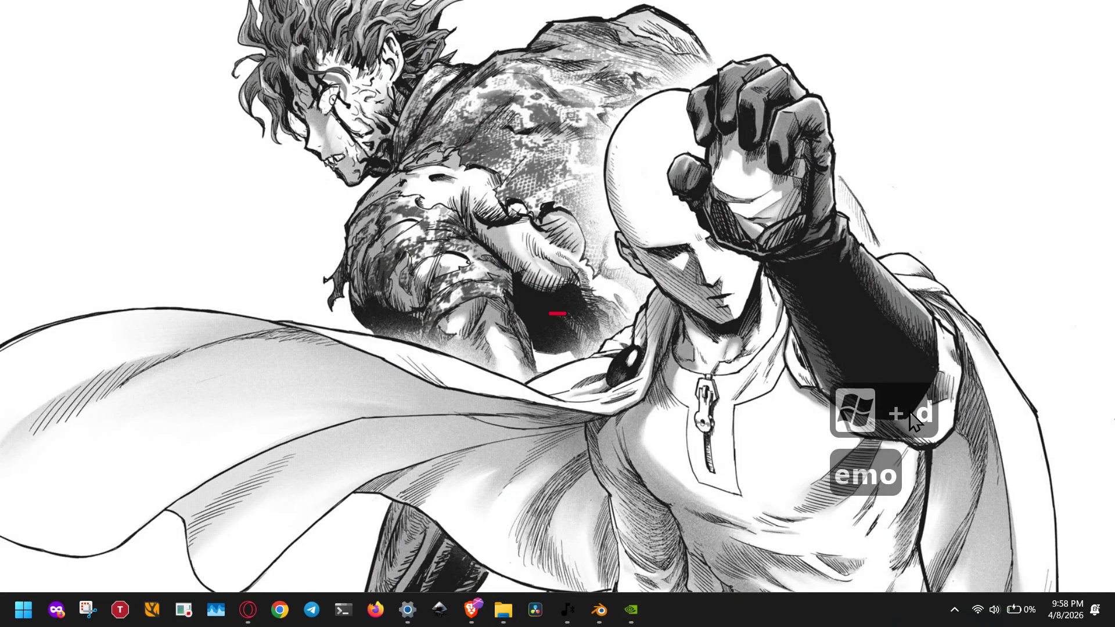